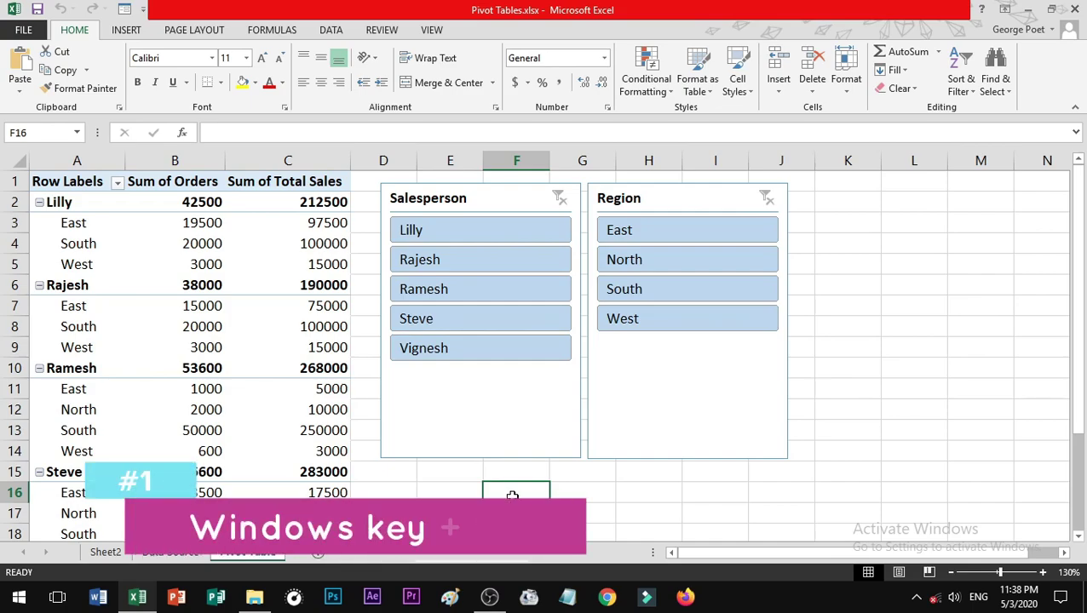
Lock the computer with Windows+L
{"action": "key", "text": "super+l"}
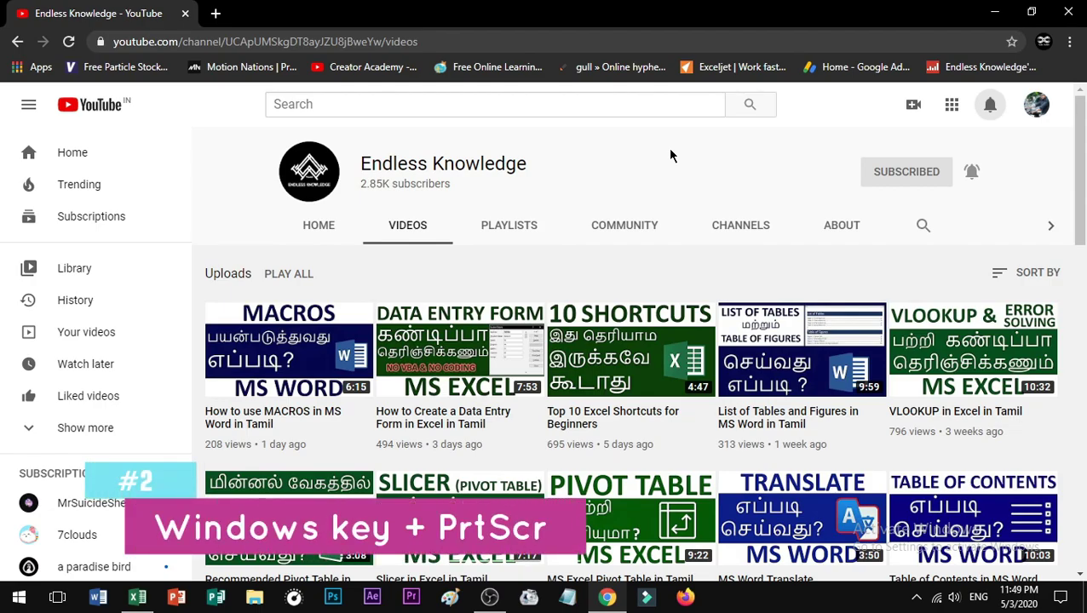
Save a full-screen screenshot of the YouTube videos page with Windows+PrtScr
{"action": "key", "text": "super+Print"}
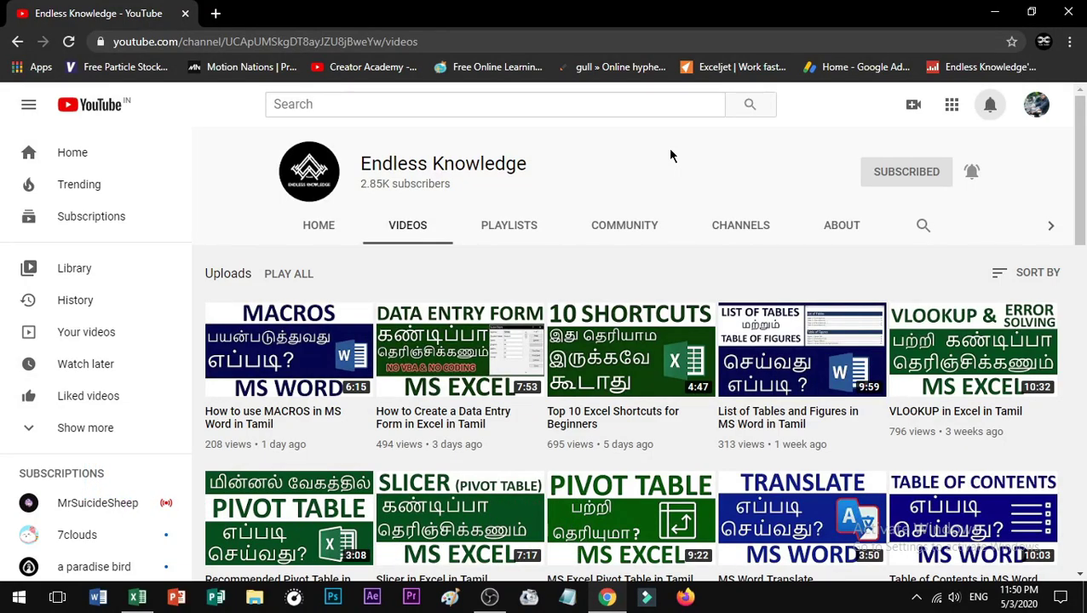
View Screenshot (2).png from Pictures > Screenshots in File Explorer
{"action": "left_click", "coordinate": [254, 597]}
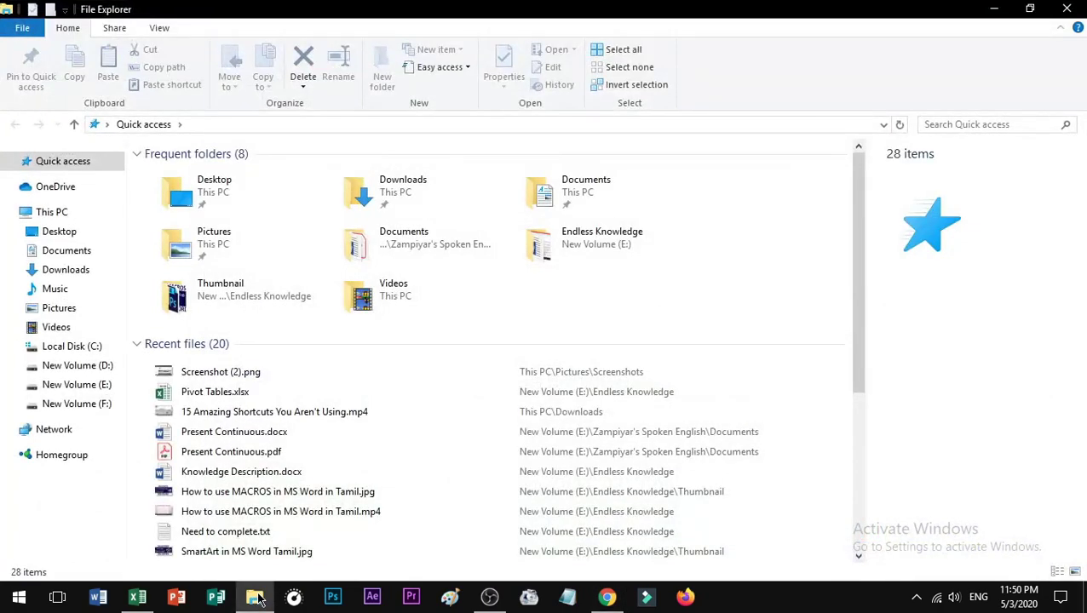
{"action": "left_click", "coordinate": [79, 311]}
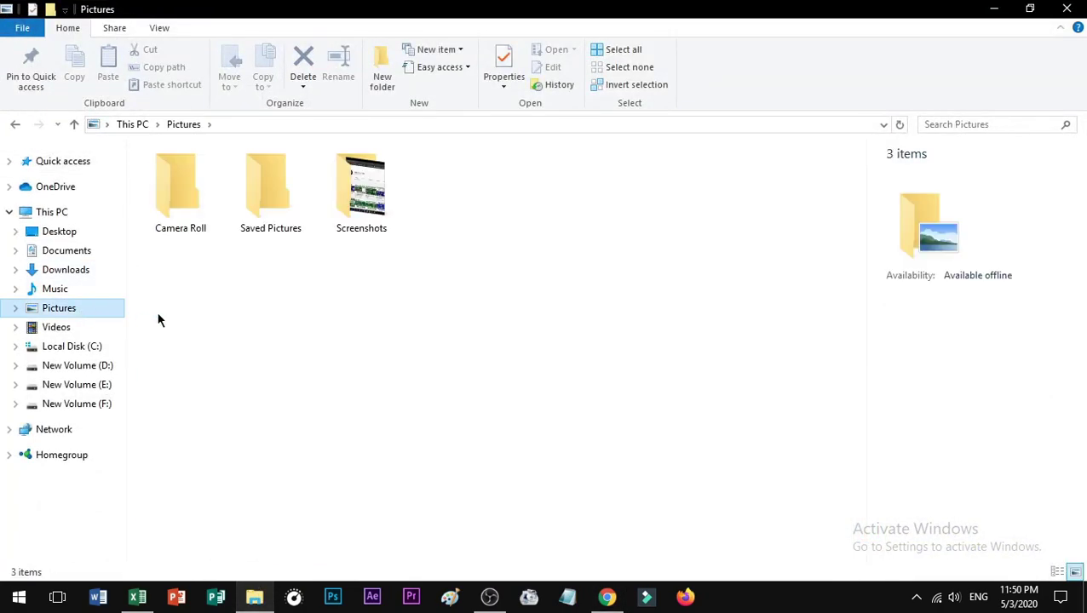
{"action": "double_click", "coordinate": [371, 198]}
{"action": "double_click", "coordinate": [194, 179]}
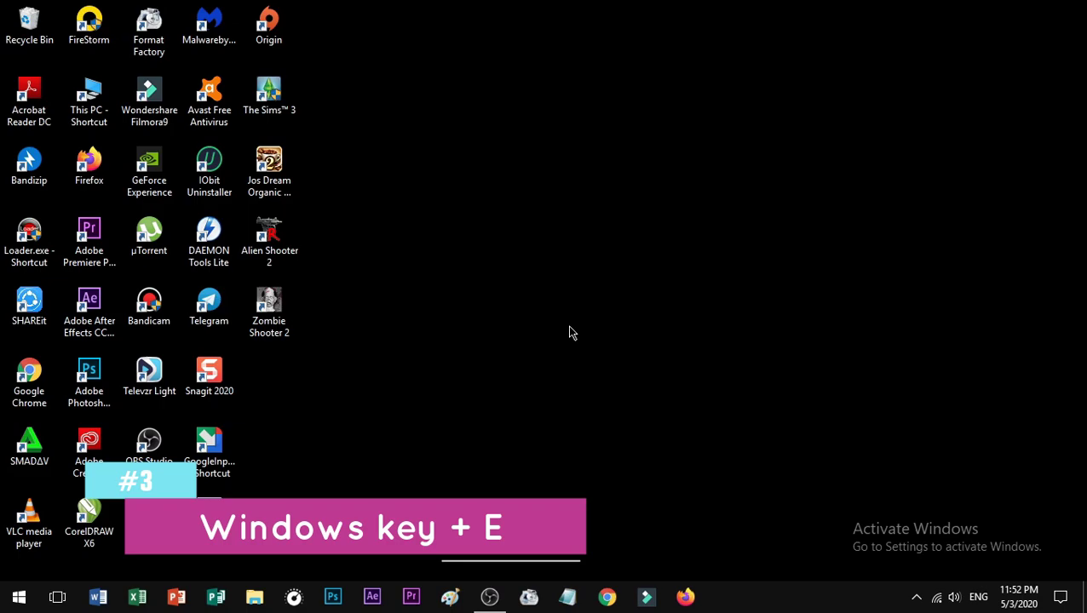
Open File Explorer with Windows+E, then bring up Publisher, PowerPoint, Excel and Word in turn
{"action": "key", "text": "super+e"}
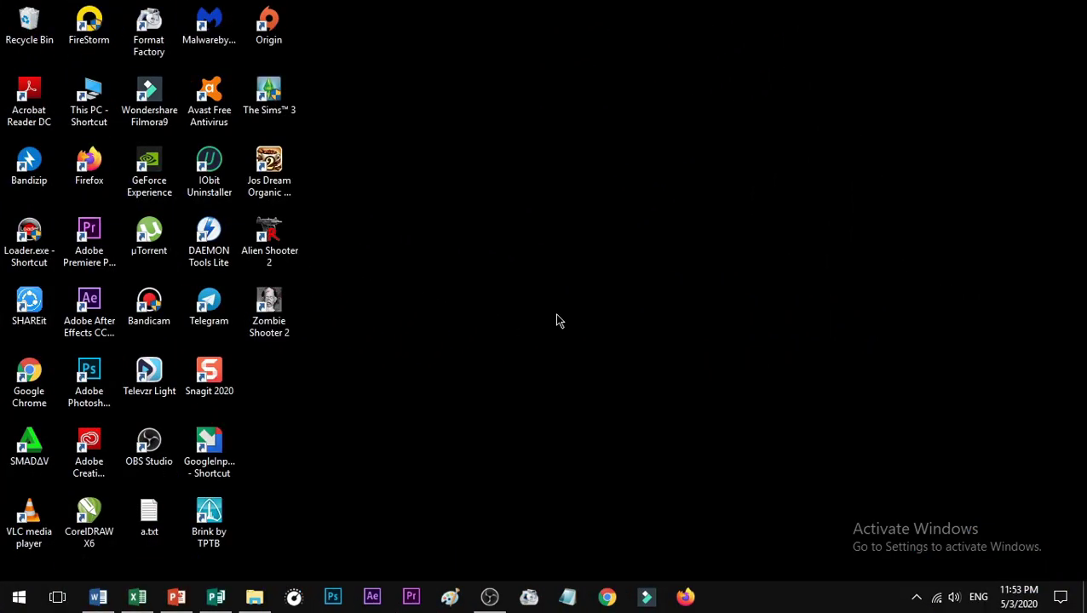
{"action": "left_click", "coordinate": [255, 596]}
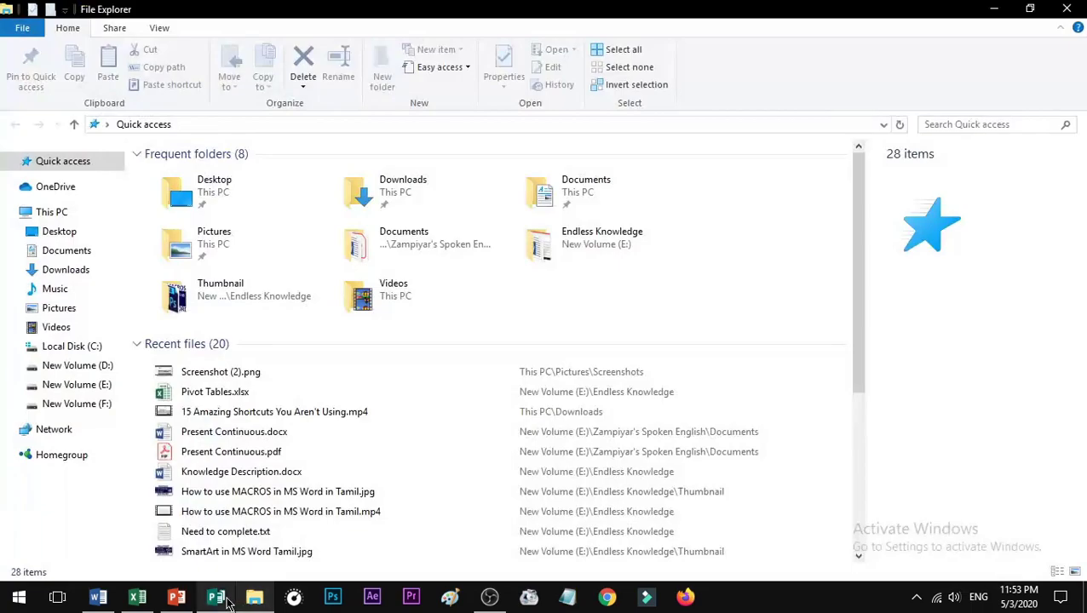
{"action": "left_click", "coordinate": [215, 599]}
{"action": "left_click", "coordinate": [177, 596]}
{"action": "left_click", "coordinate": [137, 597]}
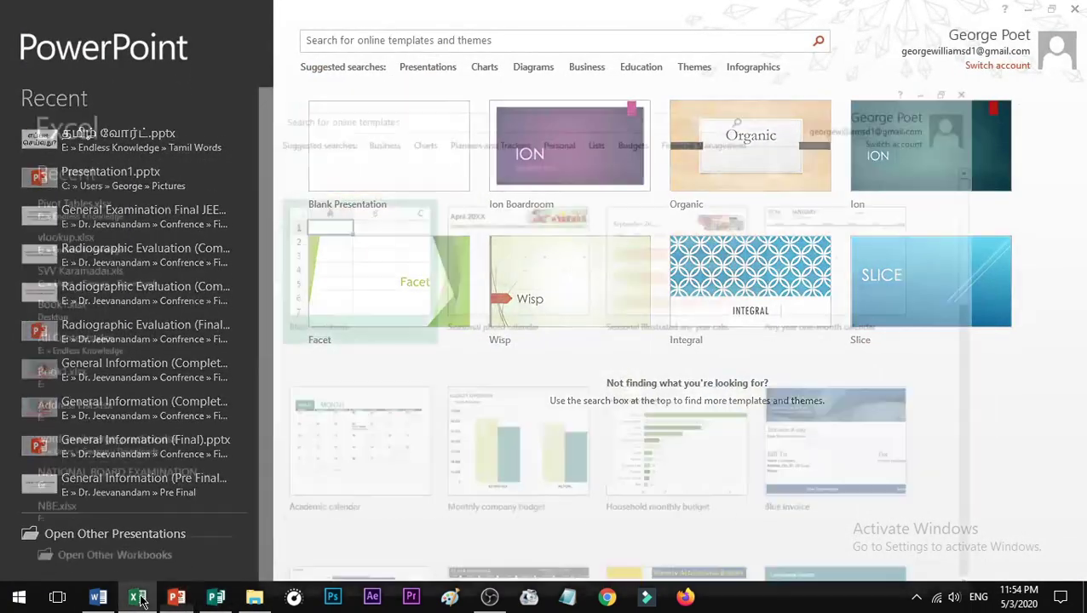
{"action": "left_click", "coordinate": [98, 596]}
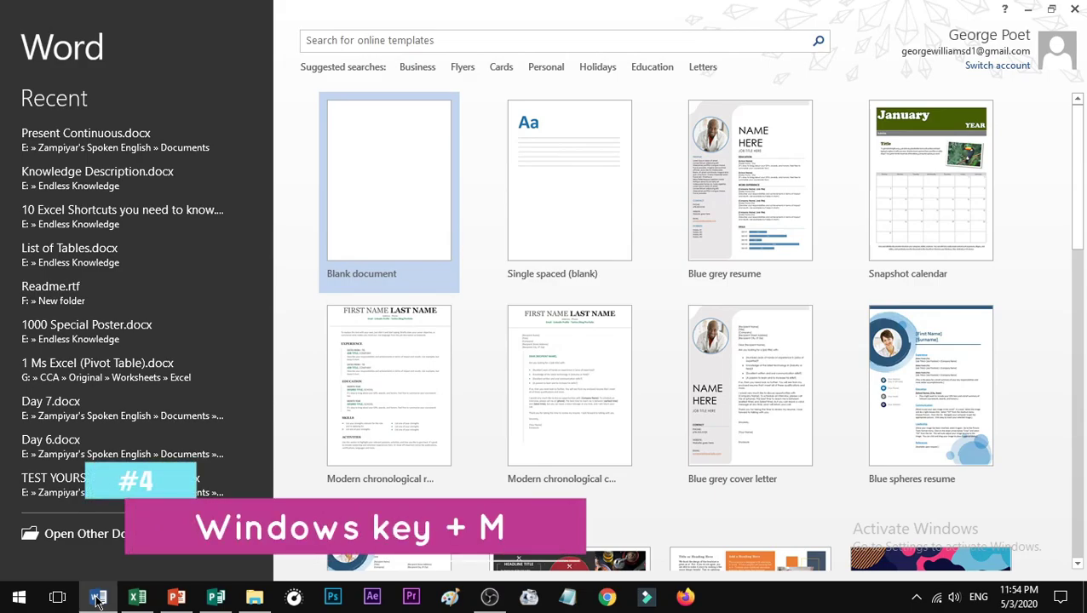
Minimize all windows with Windows+M to show the desktop
{"action": "key", "text": "super+m"}
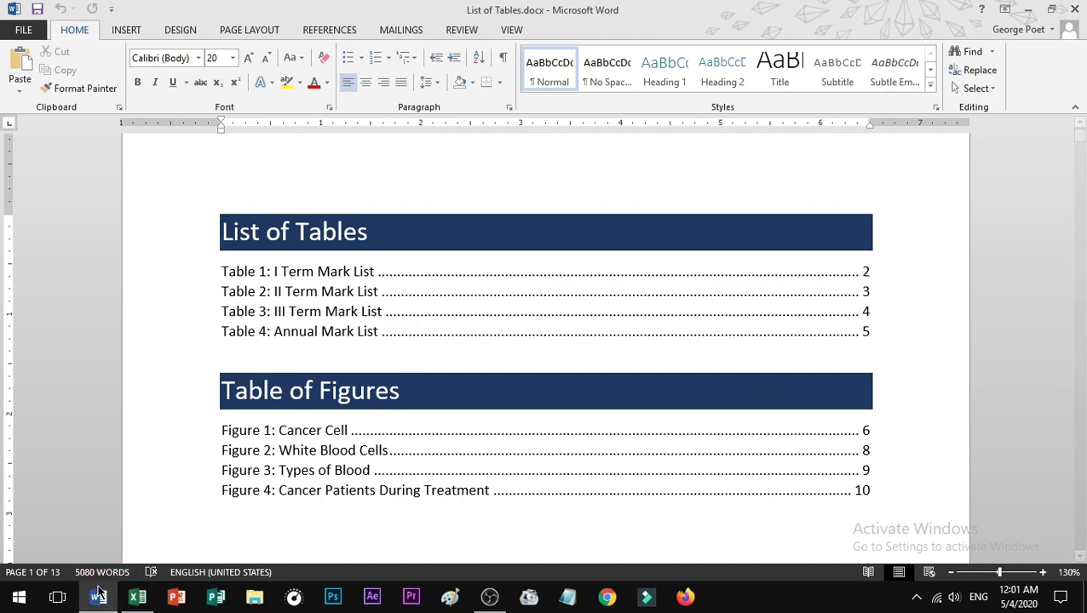
Alternate between the Pivot Tables workbook and List of Tables document, ending on Excel
{"action": "left_click", "coordinate": [132, 602]}
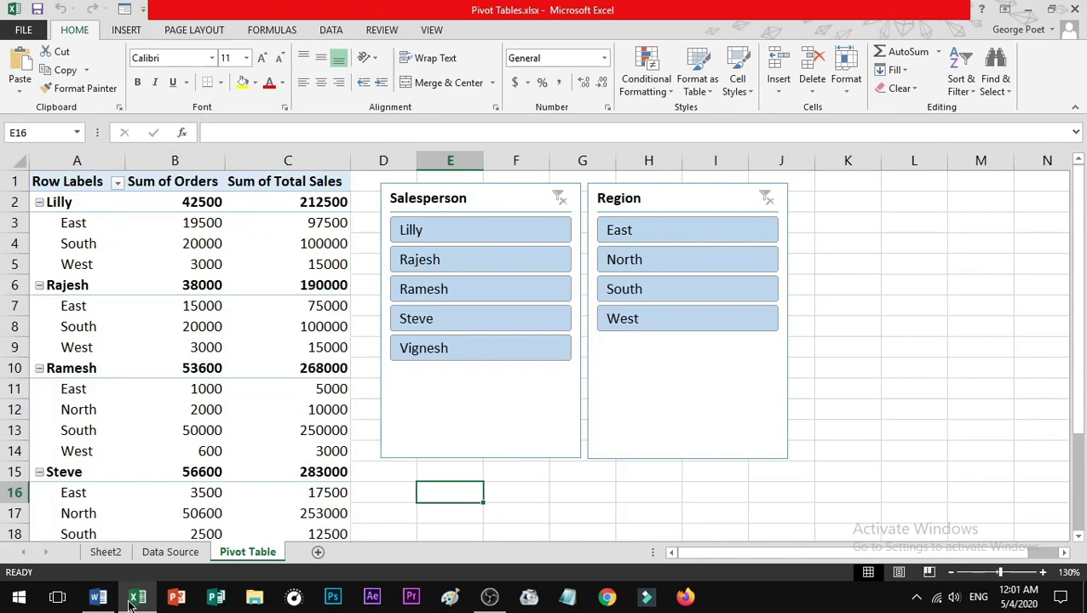
{"action": "left_click", "coordinate": [110, 609]}
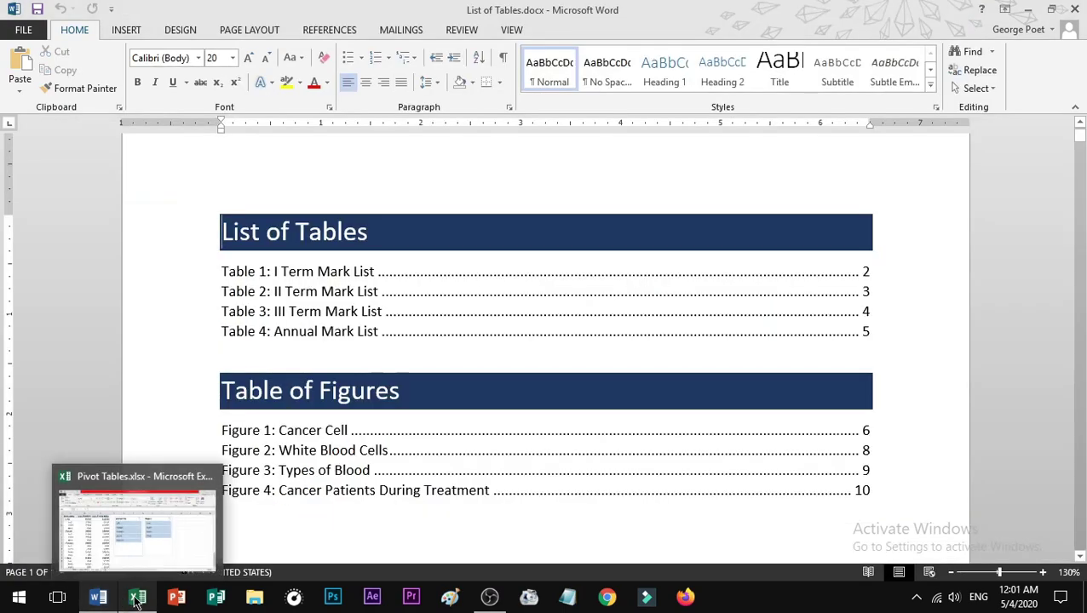
{"action": "left_click", "coordinate": [135, 600]}
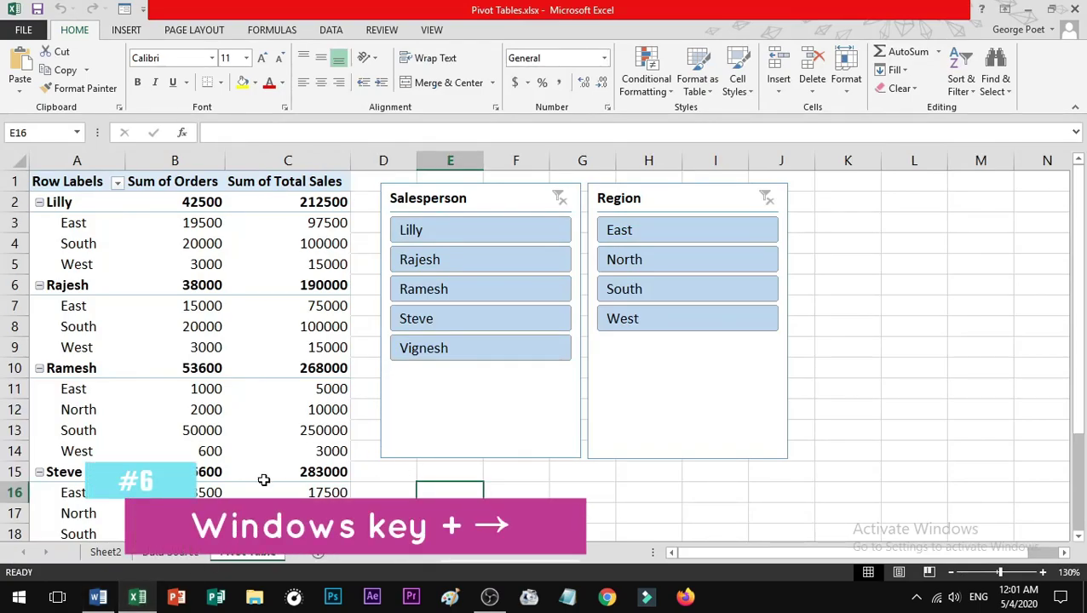
Snap Excel to the right half with Windows+Right and fill the left half with Word
{"action": "key", "text": "super+Right"}
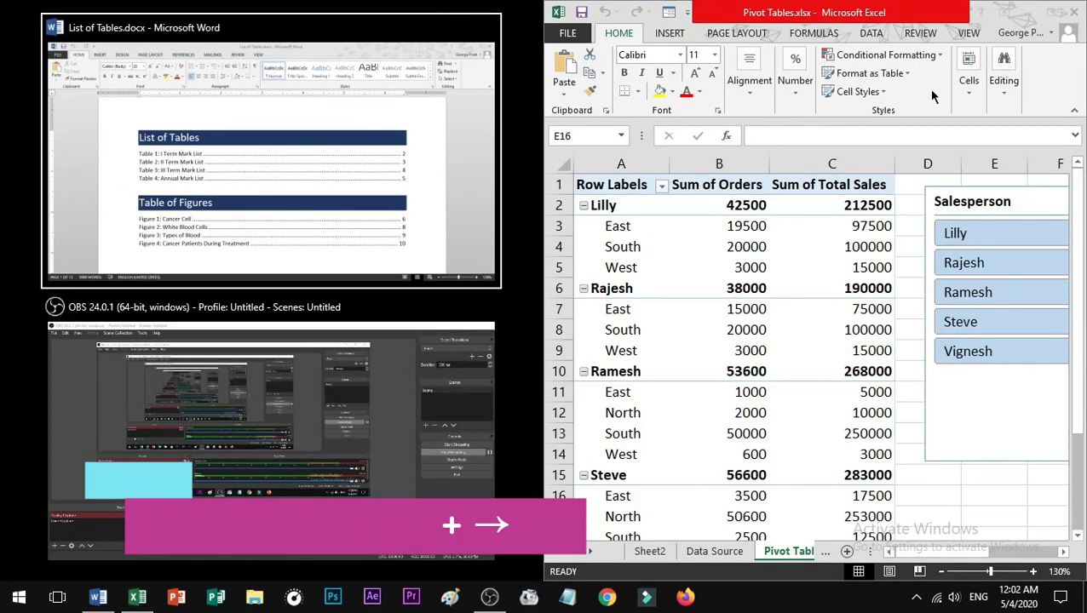
{"action": "left_click", "coordinate": [369, 105]}
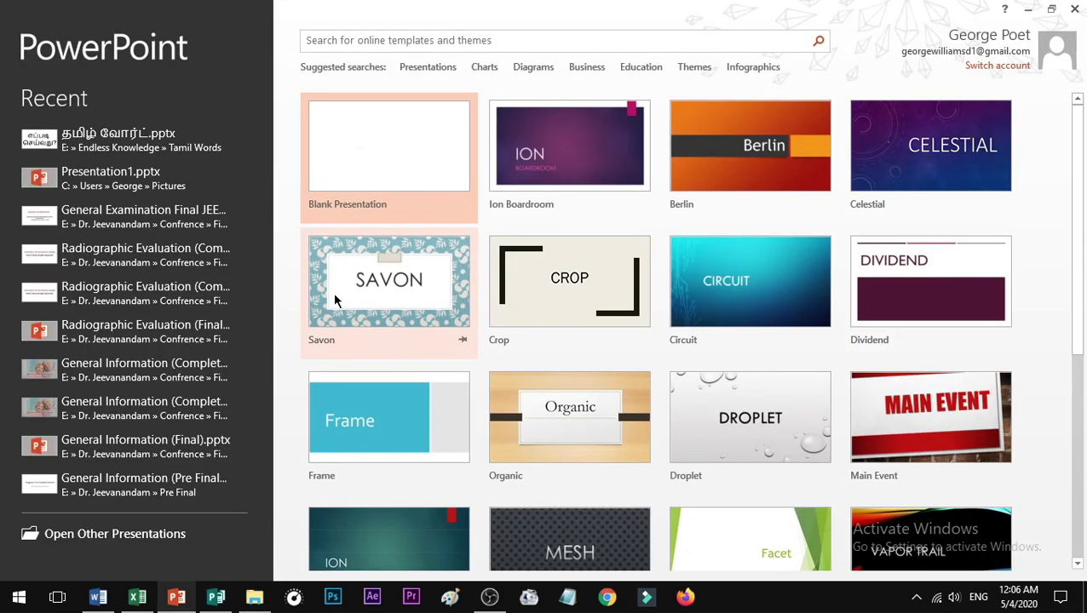
Reach Publisher with Alt+Tab, then pick the Excel workbook from the Ctrl+Alt+Tab switcher
{"action": "key", "text": "alt+Tab"}
{"action": "key", "text": "alt+Tab"}
{"action": "key", "text": "alt+Tab"}
{"action": "key", "text": "alt+Tab"}
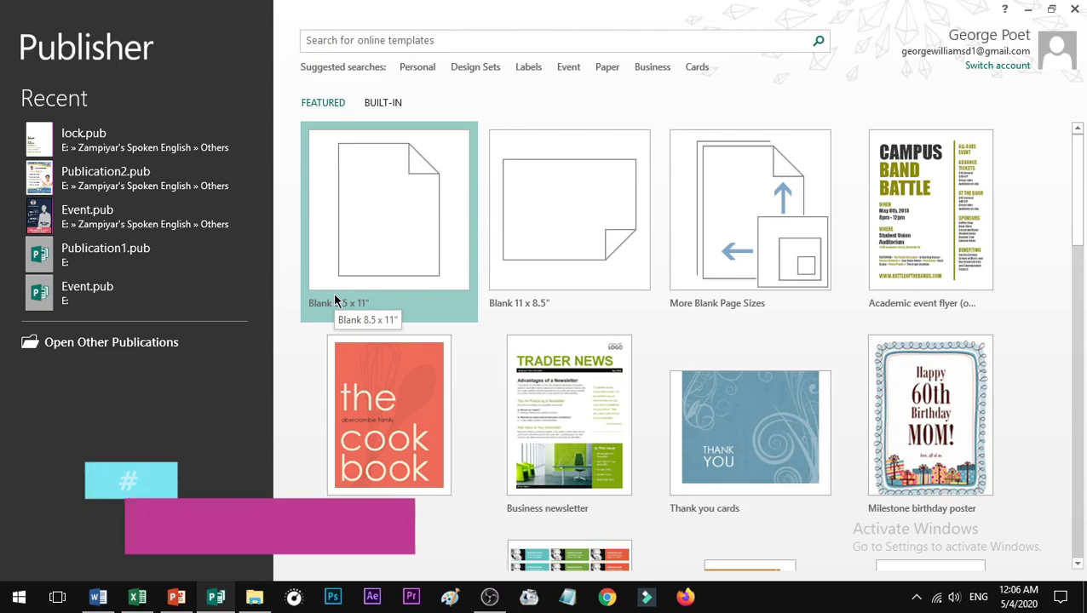
{"action": "key", "text": "ctrl+alt+Tab"}
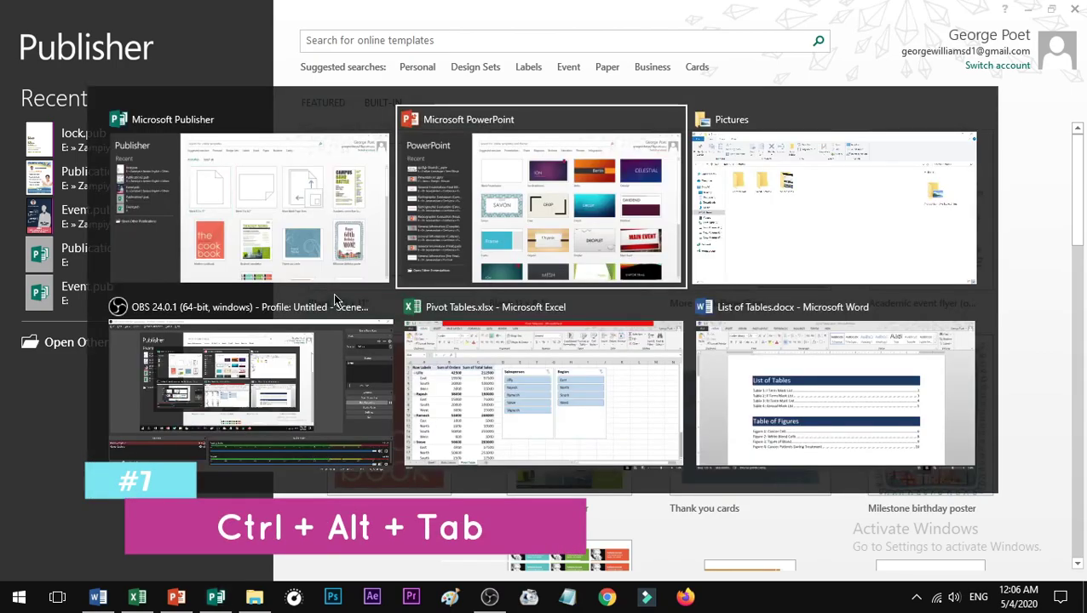
{"action": "key", "text": "Left"}
{"action": "key", "text": "Down"}
{"action": "key", "text": "Right"}
{"action": "key", "text": "Right"}
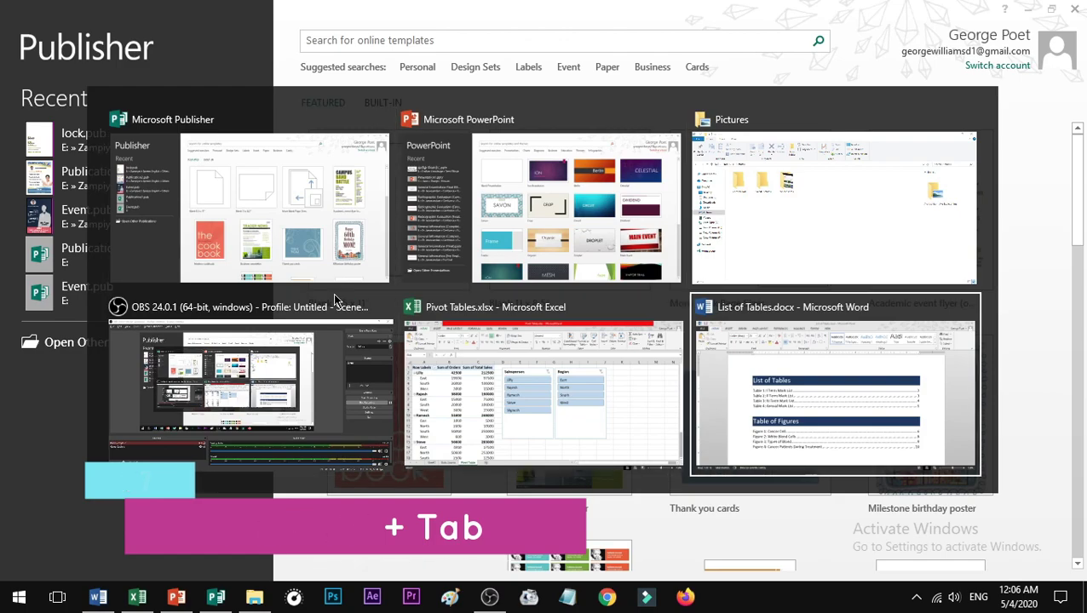
{"action": "key", "text": "Up"}
{"action": "key", "text": "Left"}
{"action": "key", "text": "Down"}
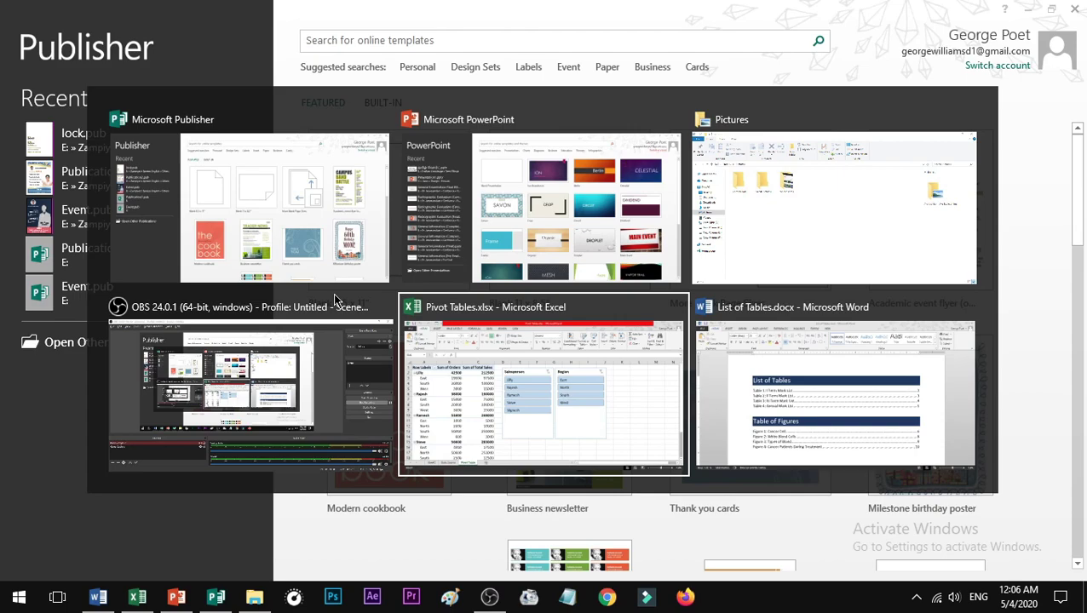
{"action": "key", "text": "Return"}
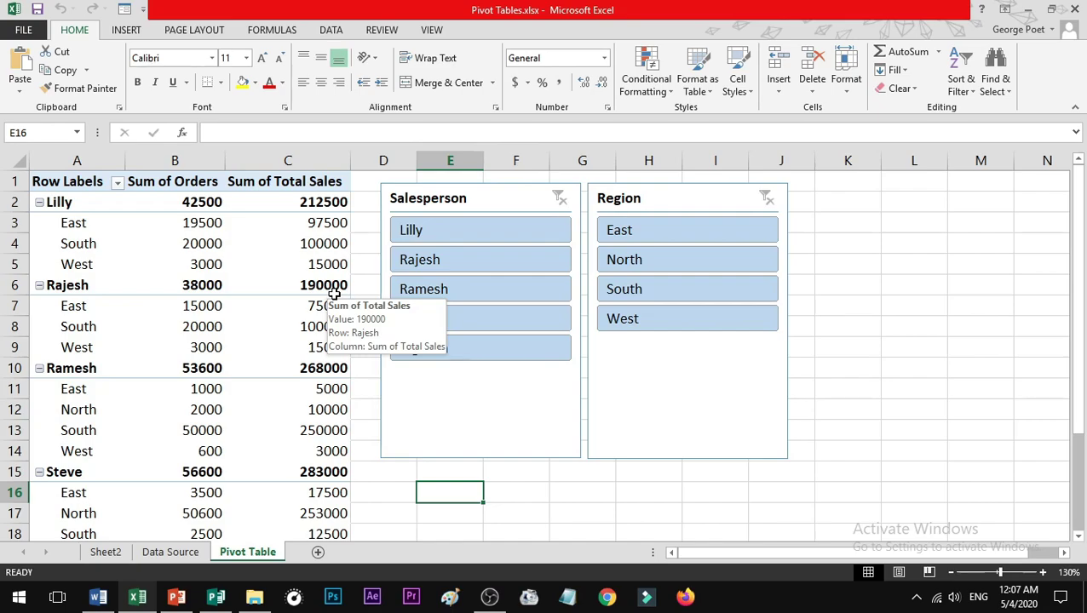
Pick the List of Tables Word document from the Ctrl+Alt+Tab switcher
{"action": "key", "text": "ctrl+alt+Tab"}
{"action": "key", "text": "Right"}
{"action": "key", "text": "Right"}
{"action": "key", "text": "Right"}
{"action": "key", "text": "Right"}
{"action": "key", "text": "Return"}
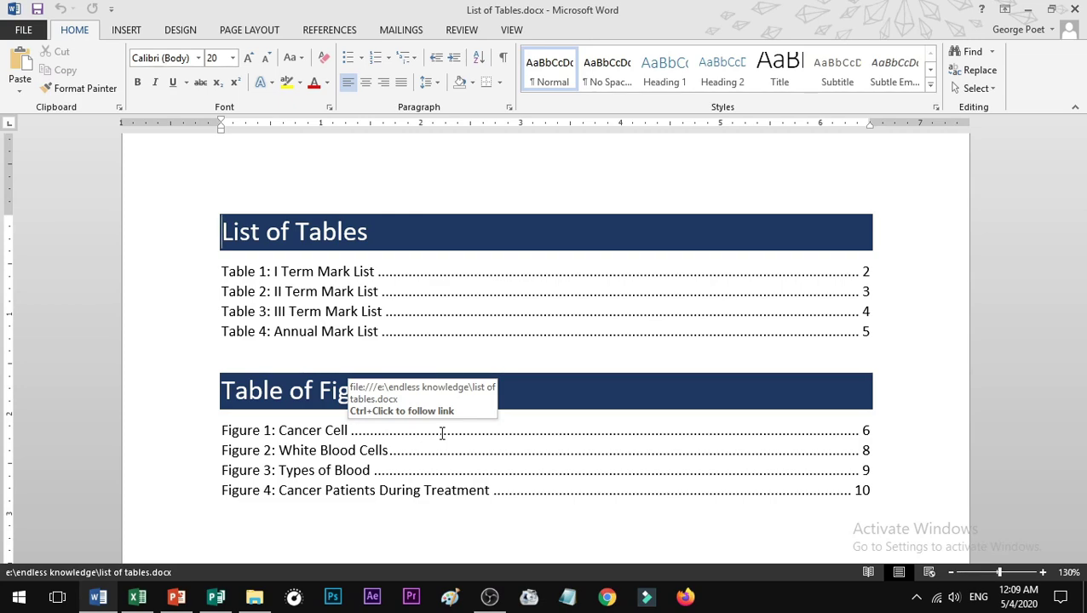
Open Task Manager with Ctrl+Shift+Esc and end the Microsoft Word task
{"action": "key", "text": "ctrl"}
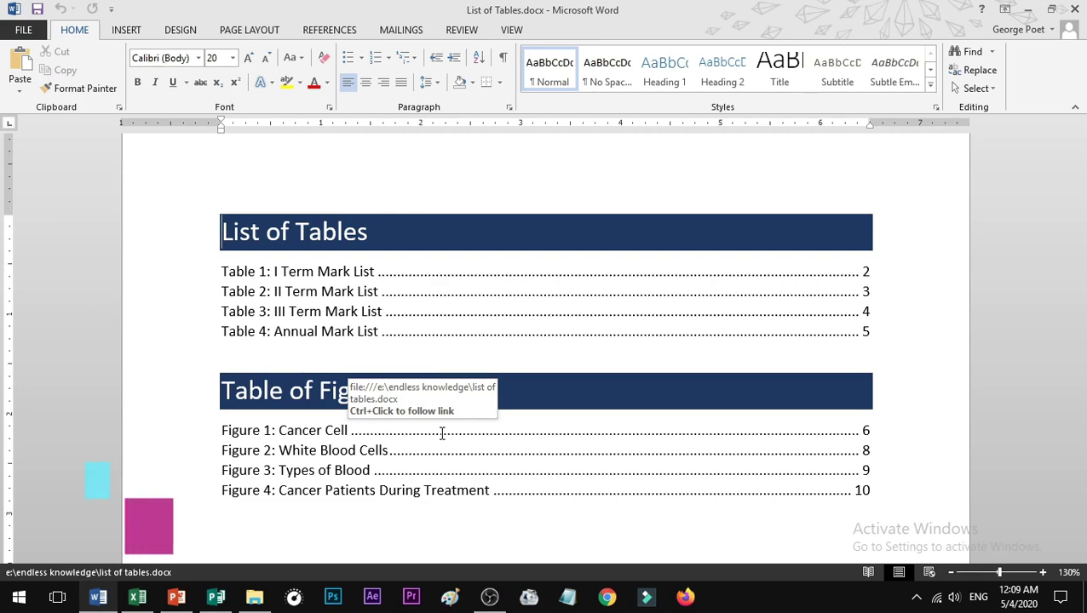
{"action": "key", "text": "ctrl+shift+Escape"}
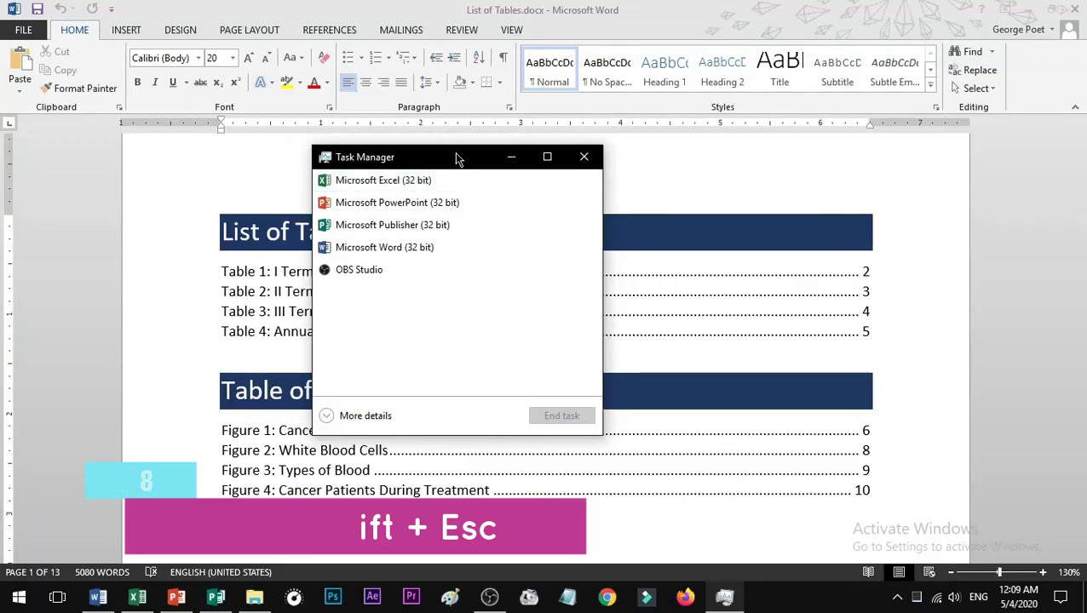
{"action": "left_click_drag", "start_coordinate": [455, 160], "coordinate": [478, 199]}
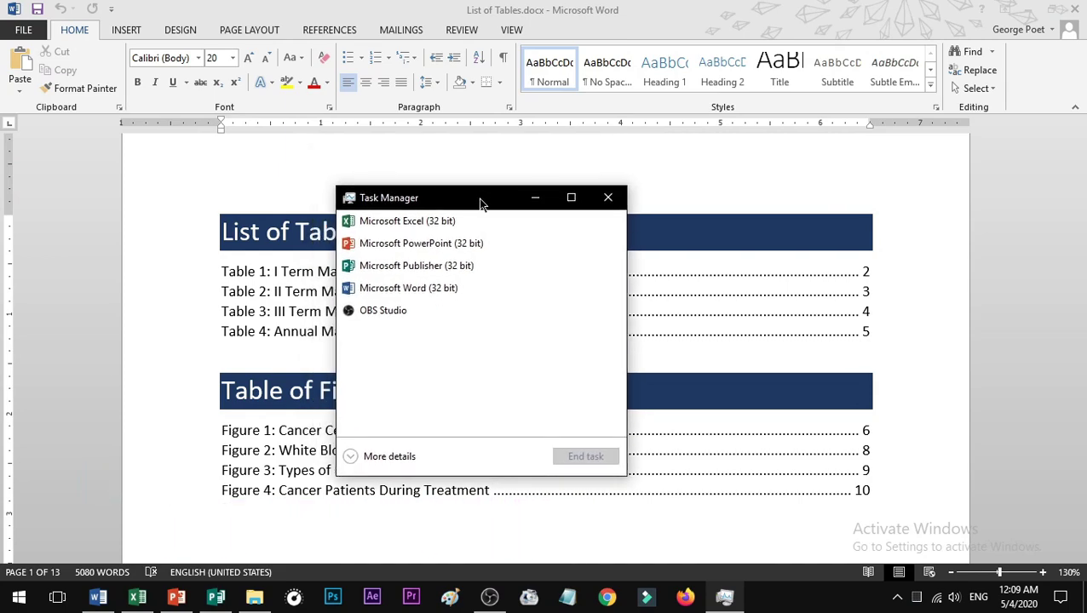
{"action": "left_click", "coordinate": [463, 289]}
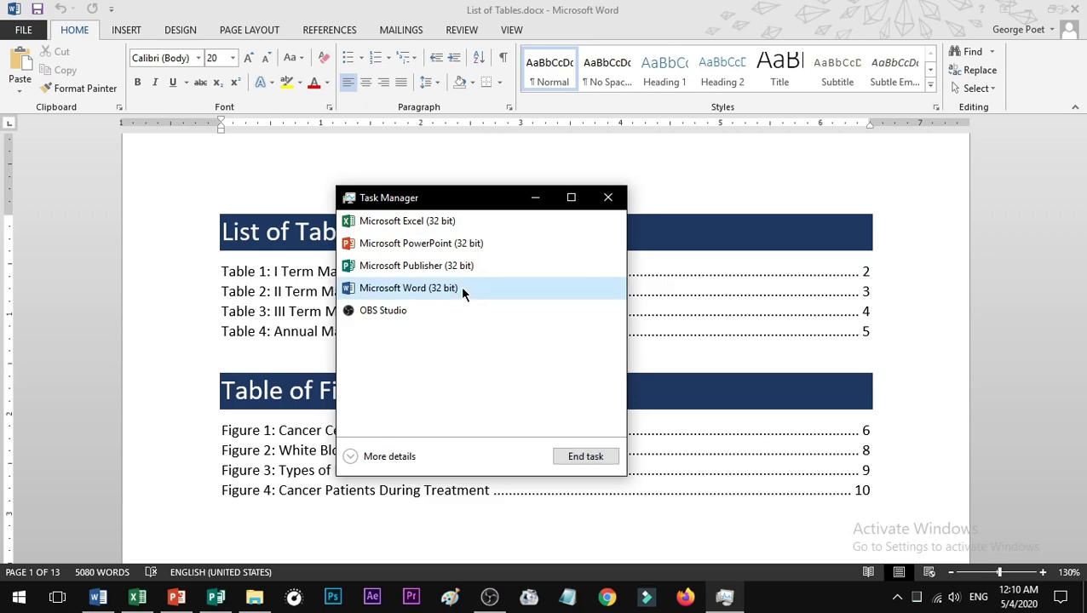
{"action": "left_click", "coordinate": [585, 457]}
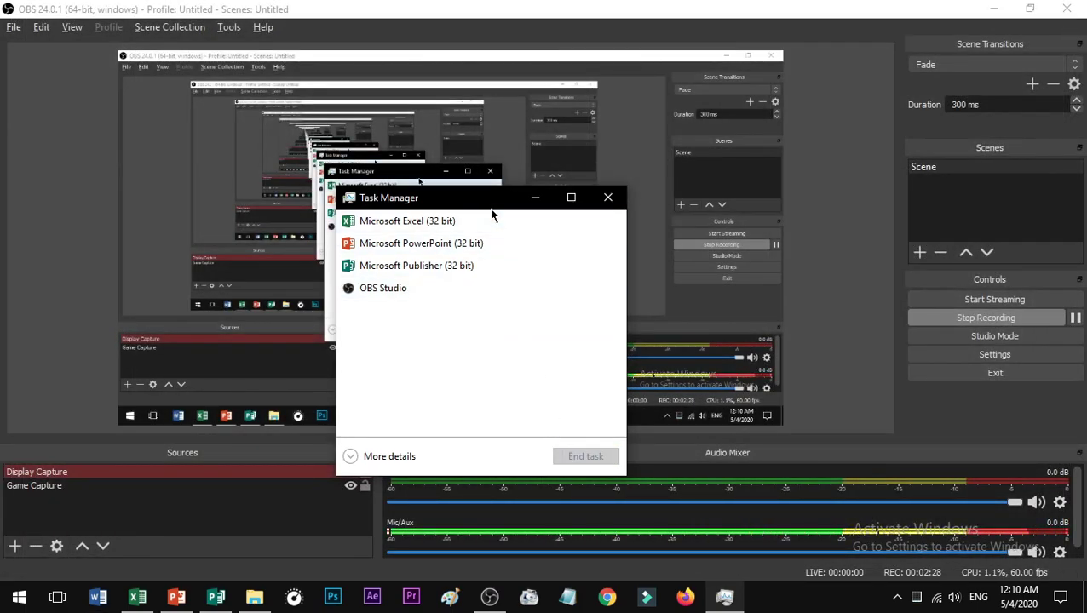
{"action": "left_click", "coordinate": [1074, 314]}
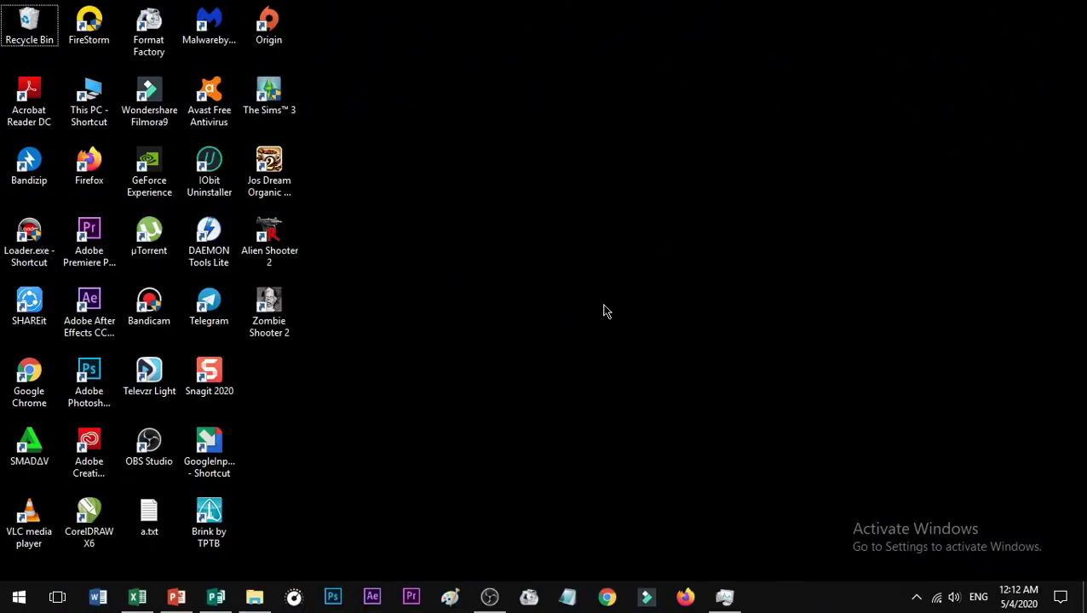
Show the Action Center with Win+A, dismiss it via the desktop, then bring it back
{"action": "key", "text": "super+a"}
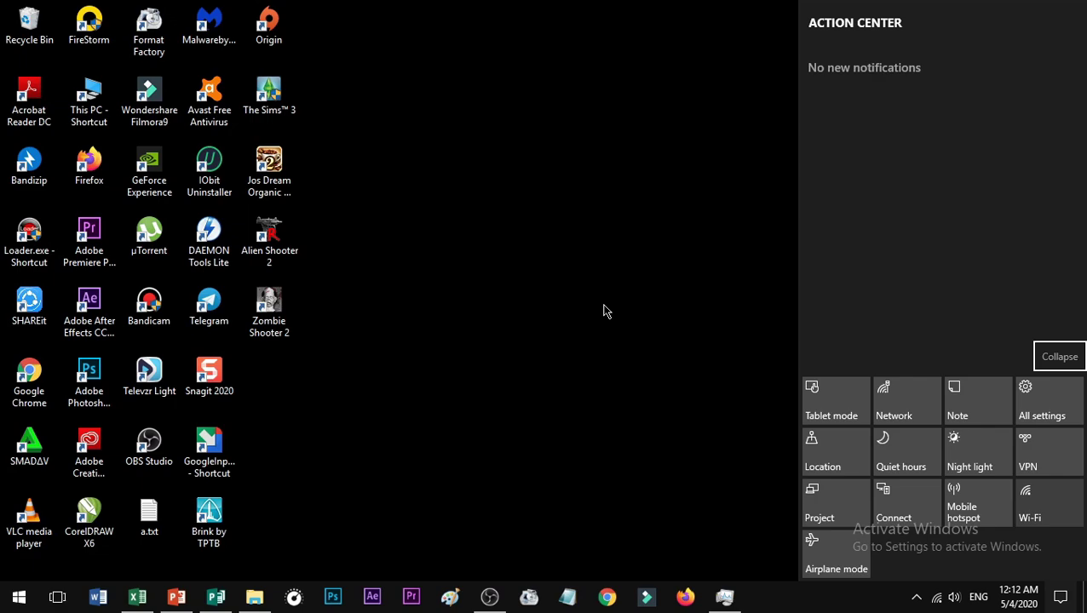
{"action": "left_click", "coordinate": [603, 311]}
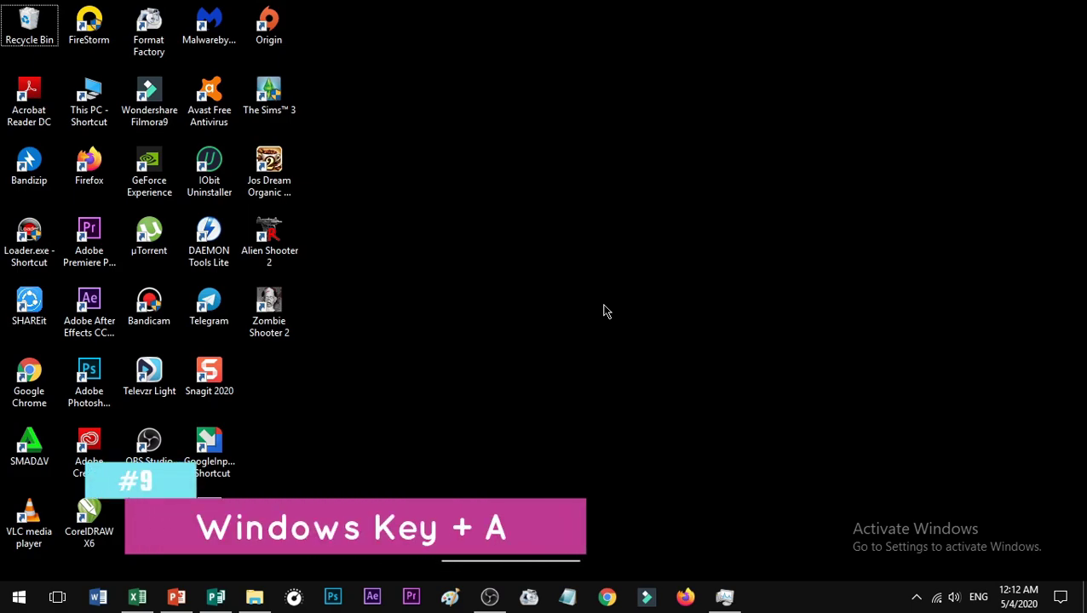
{"action": "key", "text": "super+a"}
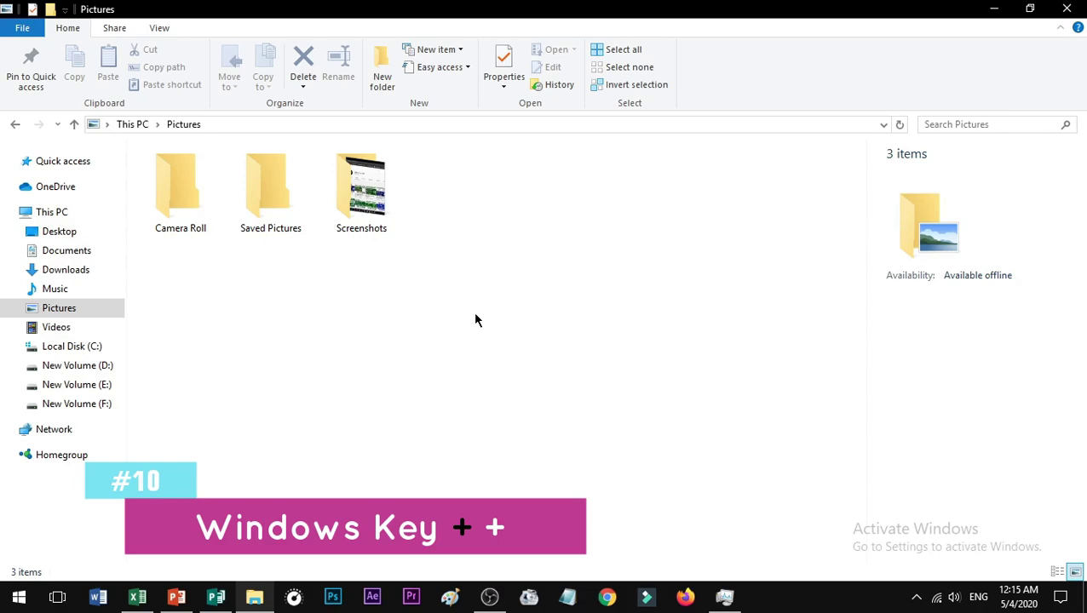
Start Magnifier with Win++ and zoom in three more times
{"action": "key", "text": "super+plus"}
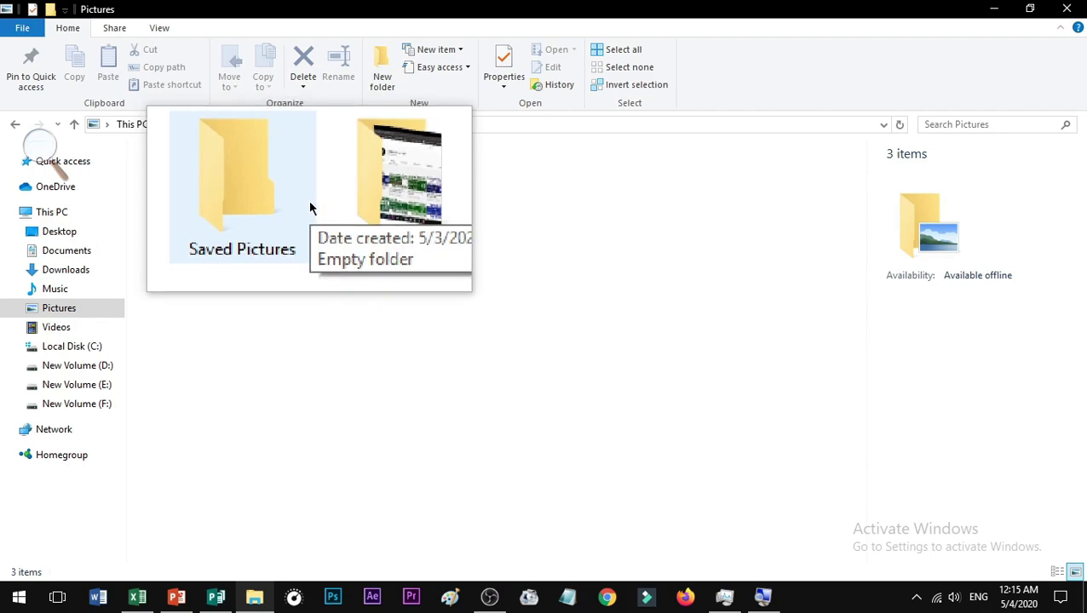
{"action": "key", "text": "super+plus"}
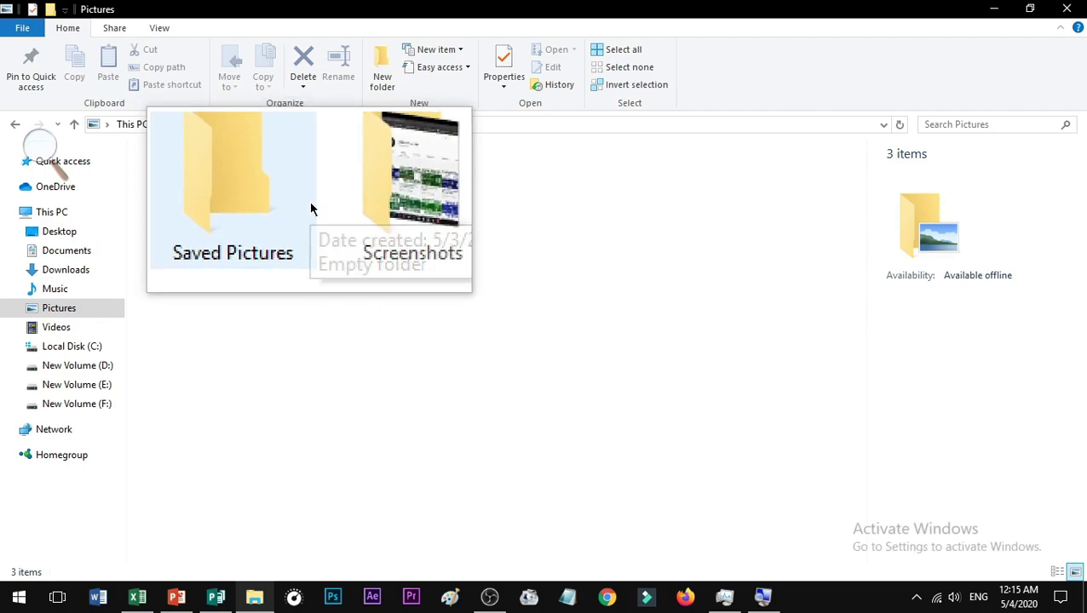
{"action": "key", "text": "super+plus"}
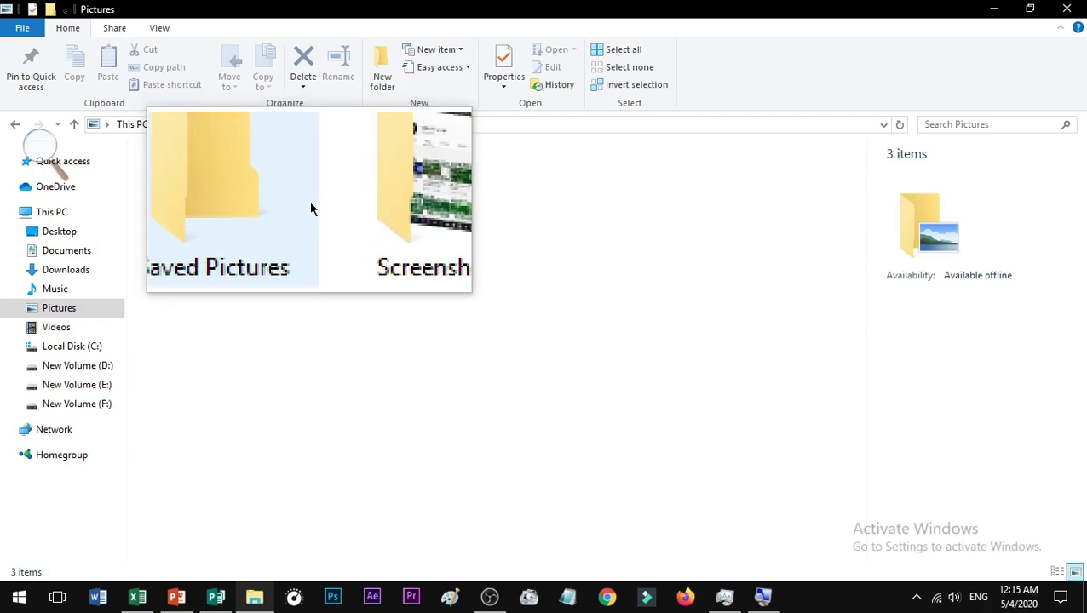
{"action": "key", "text": "super+plus"}
Zoom Magnifier out once, then switch its view to Full screen and then Docked
{"action": "key", "text": "super+minus"}
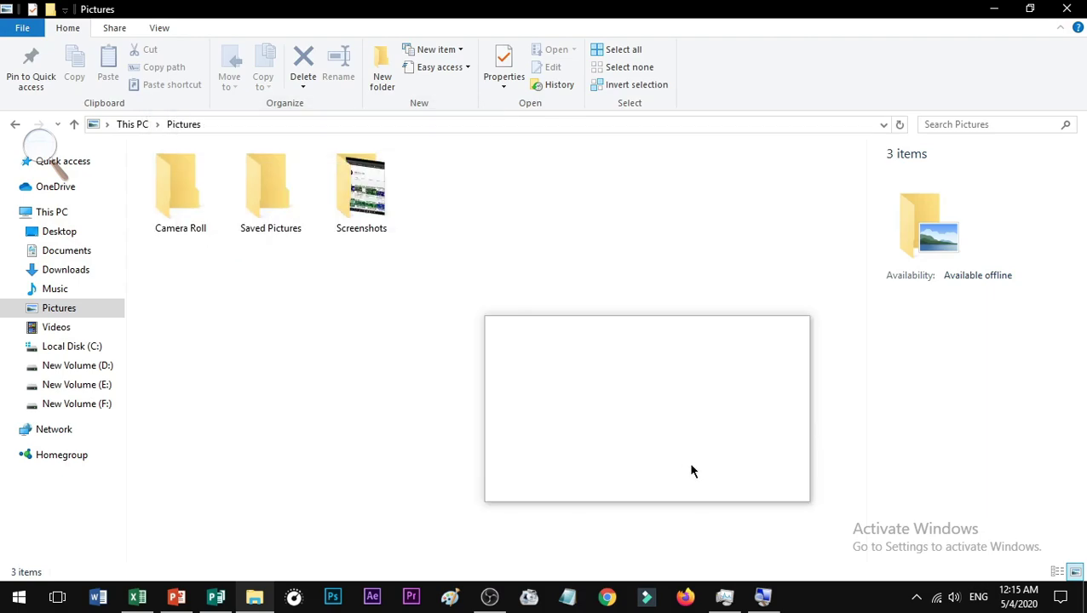
{"action": "mouse_move", "coordinate": [764, 601]}
{"action": "left_click", "coordinate": [763, 601]}
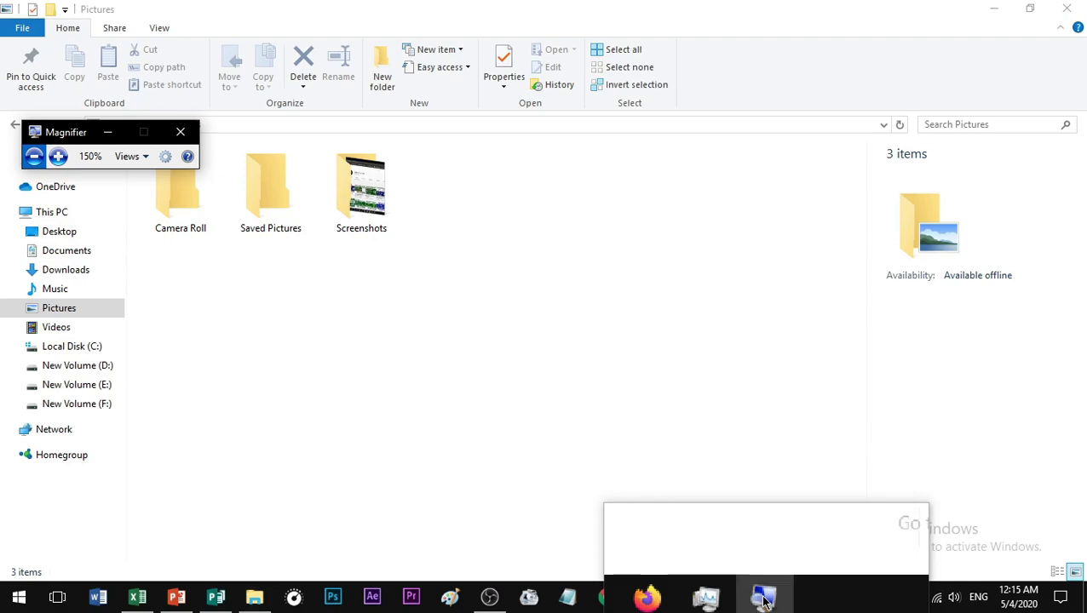
{"action": "left_click", "coordinate": [142, 162]}
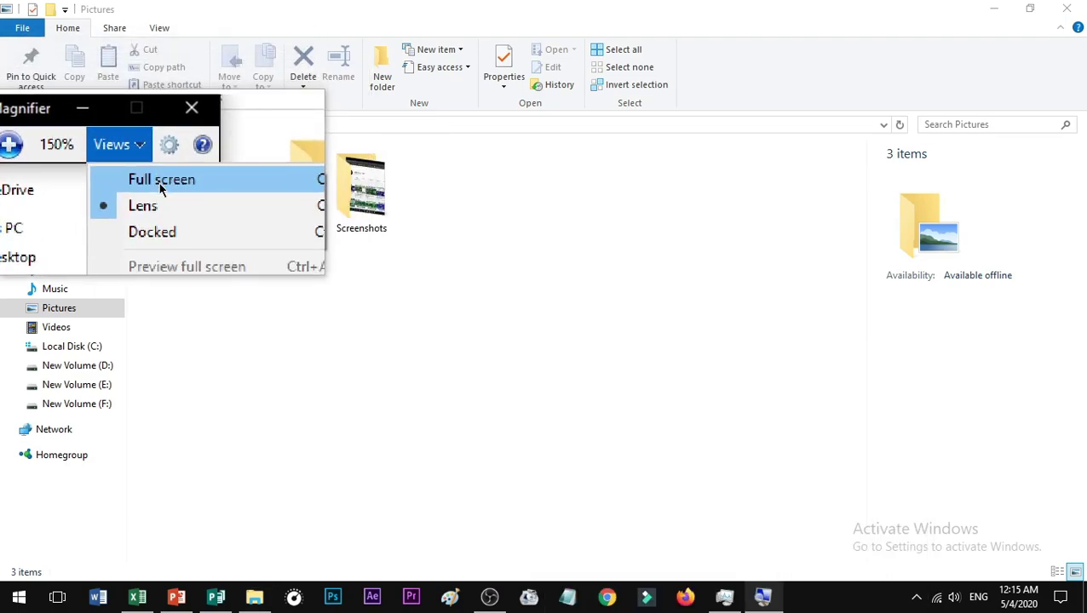
{"action": "left_click", "coordinate": [158, 183]}
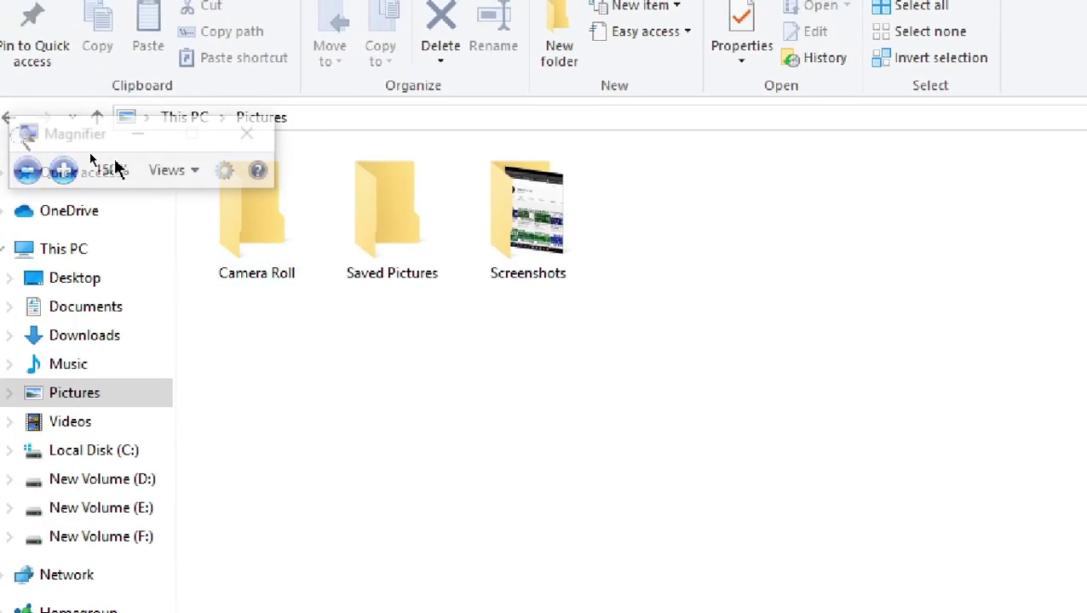
{"action": "left_click", "coordinate": [170, 171]}
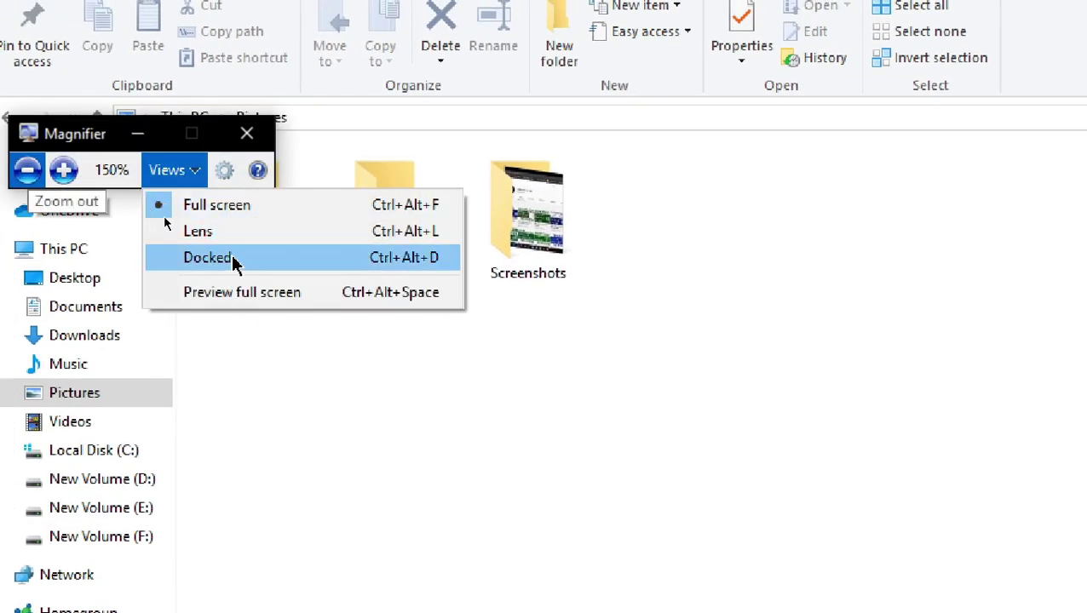
{"action": "left_click", "coordinate": [231, 264]}
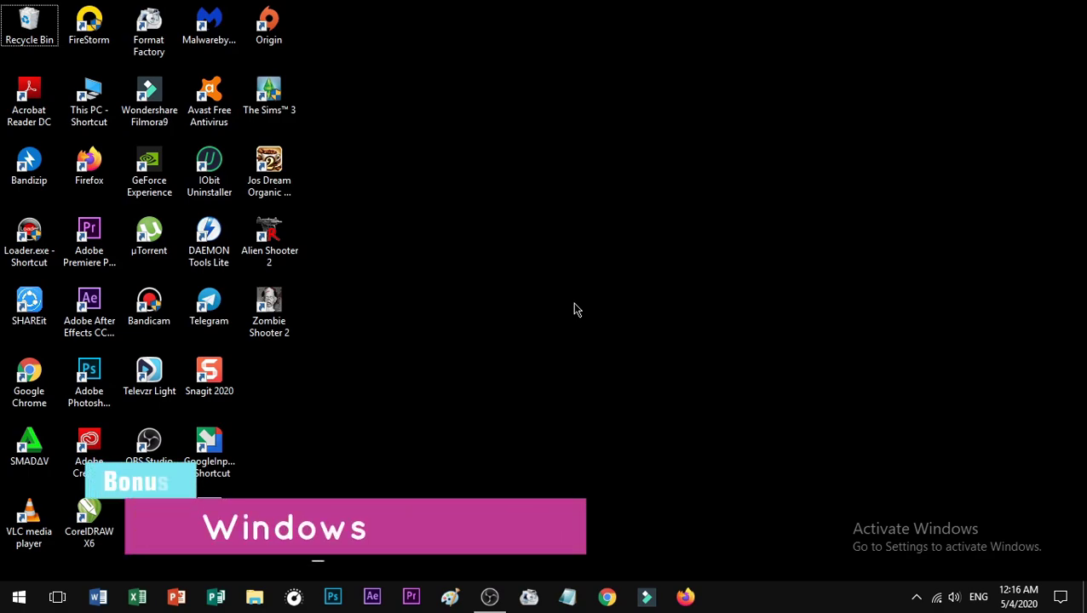
Launch Windows Settings with Win+I, showing the System, Devices and Apps categories
{"action": "key", "text": "super+i"}
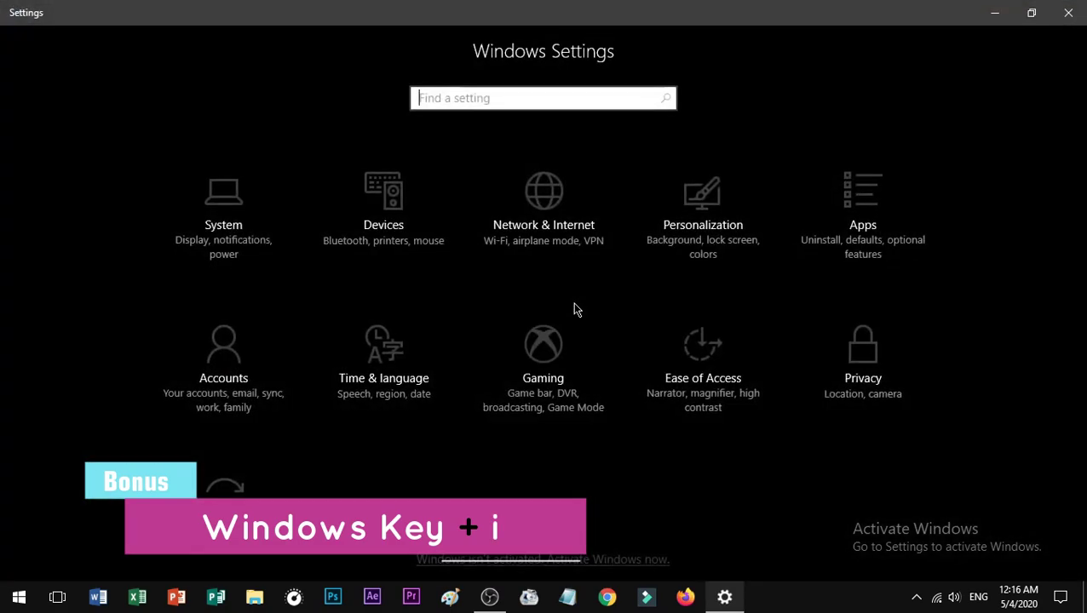